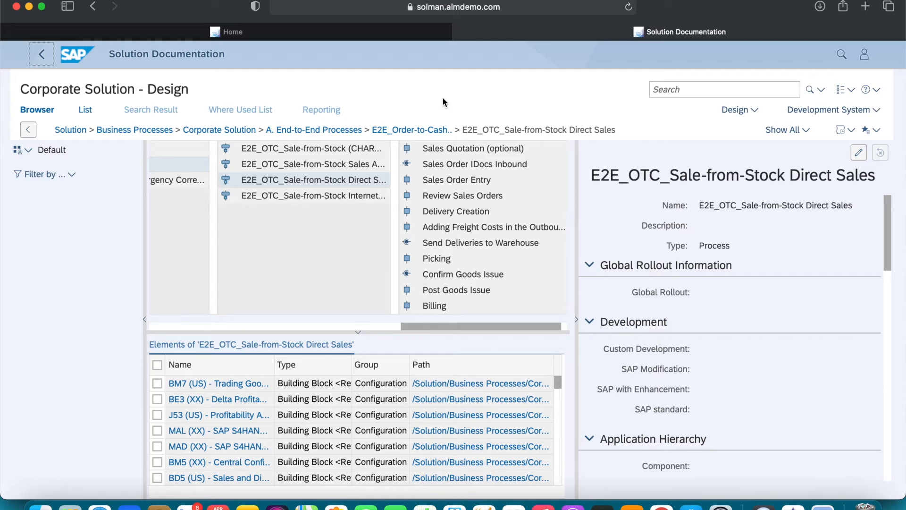
- Open the requirements assigned to the Post Goods Issue process step of E2E_OTC_Sale-from-Stock Direct Sales
left_click(453, 290)
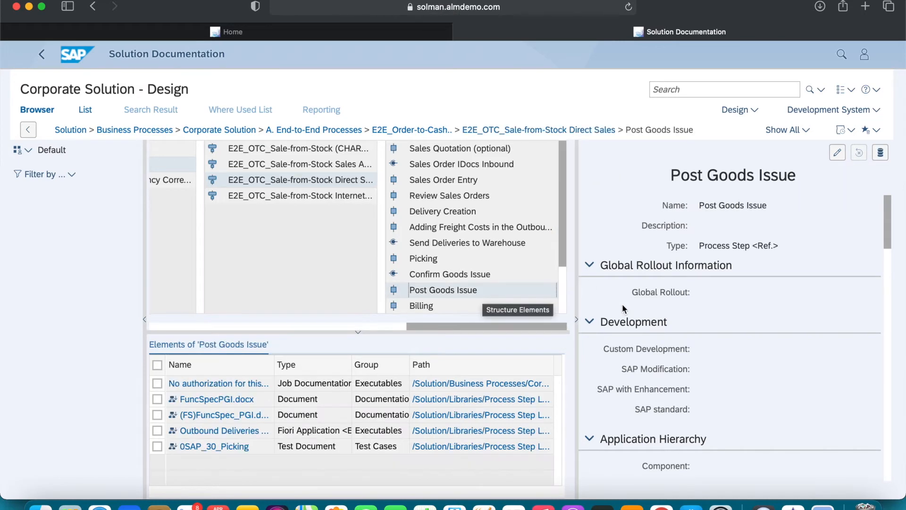
scroll(757, 385, "down", 10)
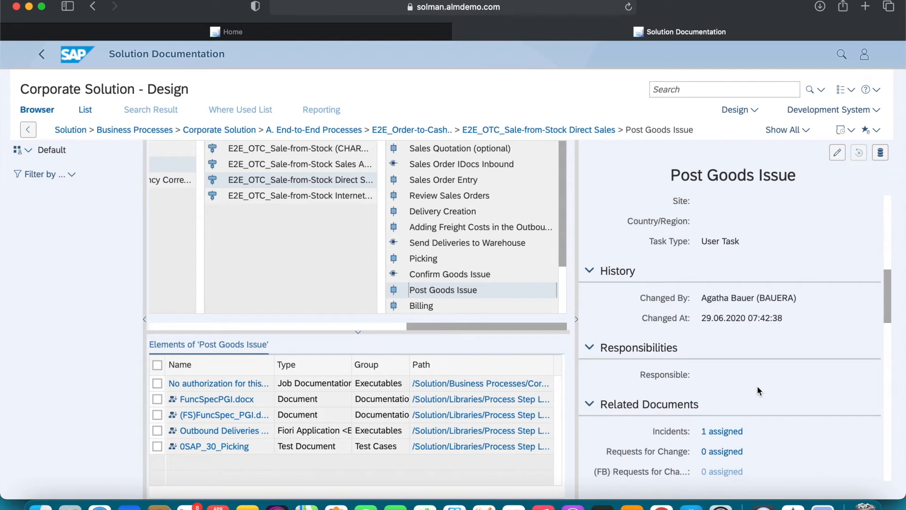
scroll(757, 386, "down", 3)
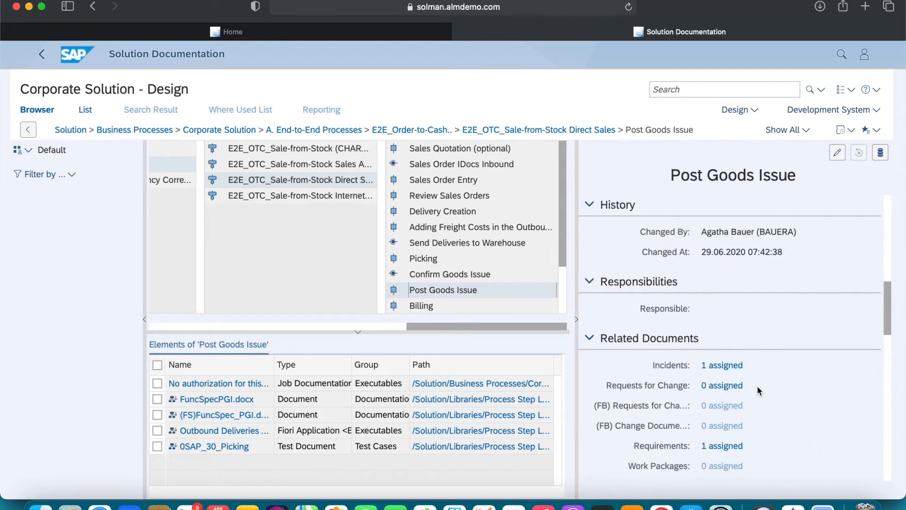
left_click(714, 448)
left_click(619, 9)
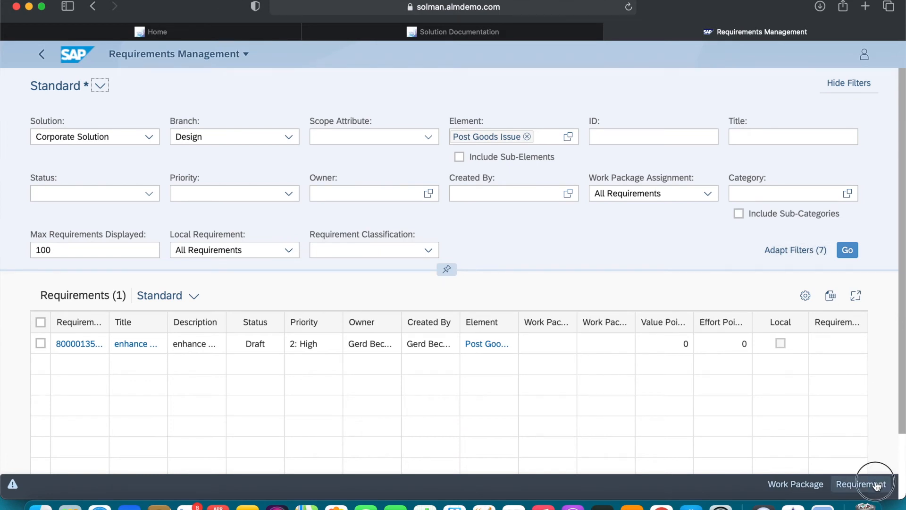
- Create a new requirement titled "enhance post goods process" with priority 2: High
left_click(861, 484)
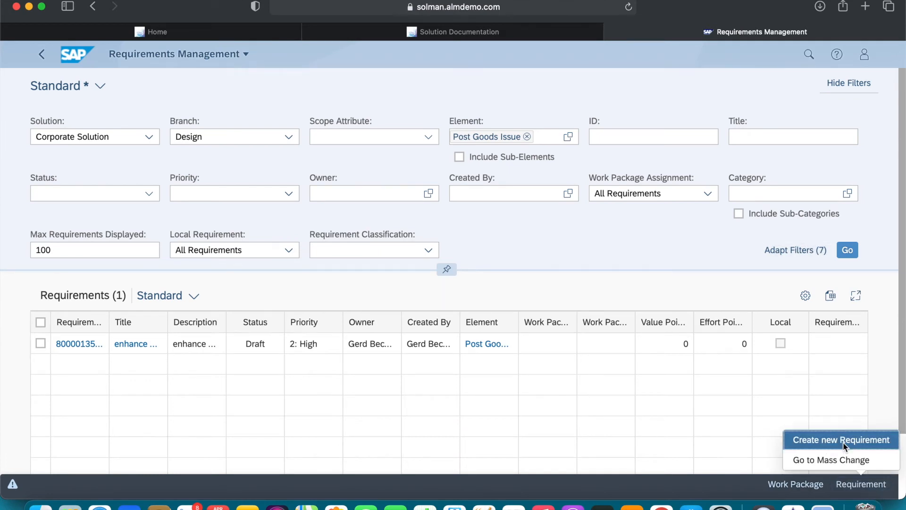
left_click(842, 440)
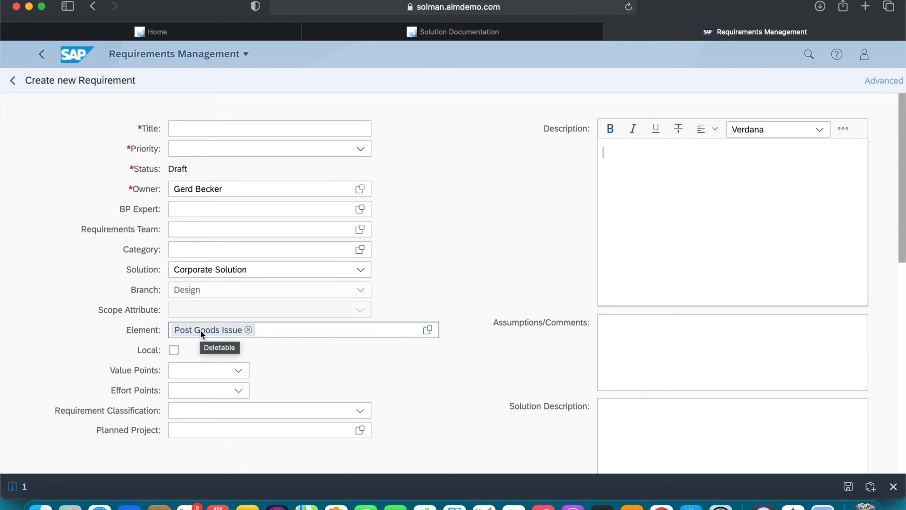
left_click(185, 134)
type("enhance post goods")
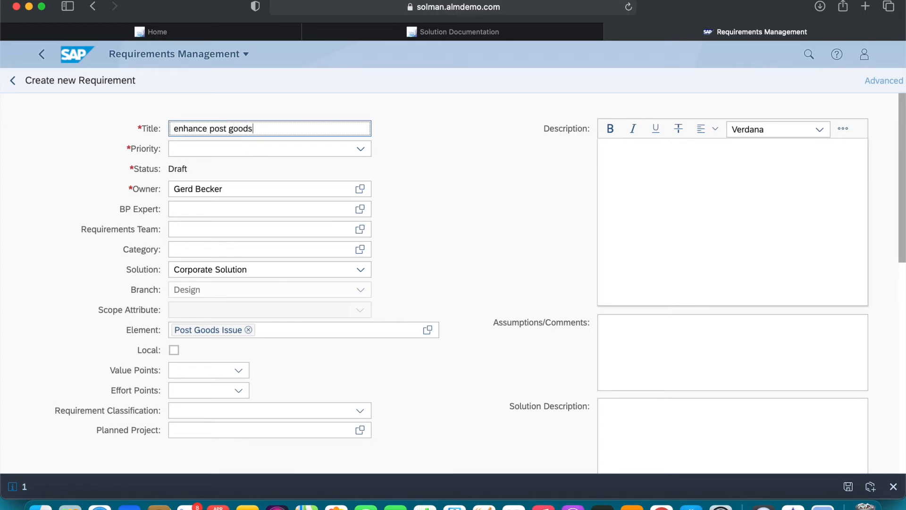
type(" process")
left_click(190, 154)
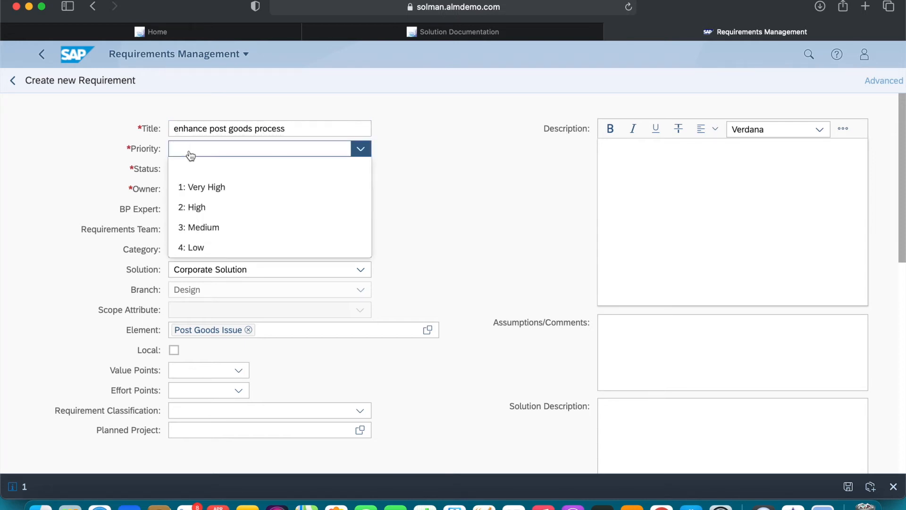
left_click(197, 207)
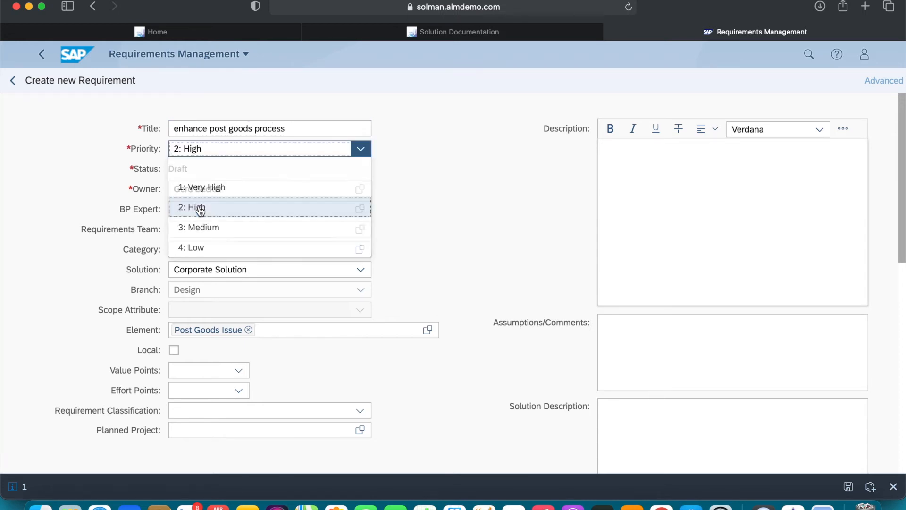
- Enter the description "enhance post good process to fit organization needs." and save the requirement
left_click(620, 187)
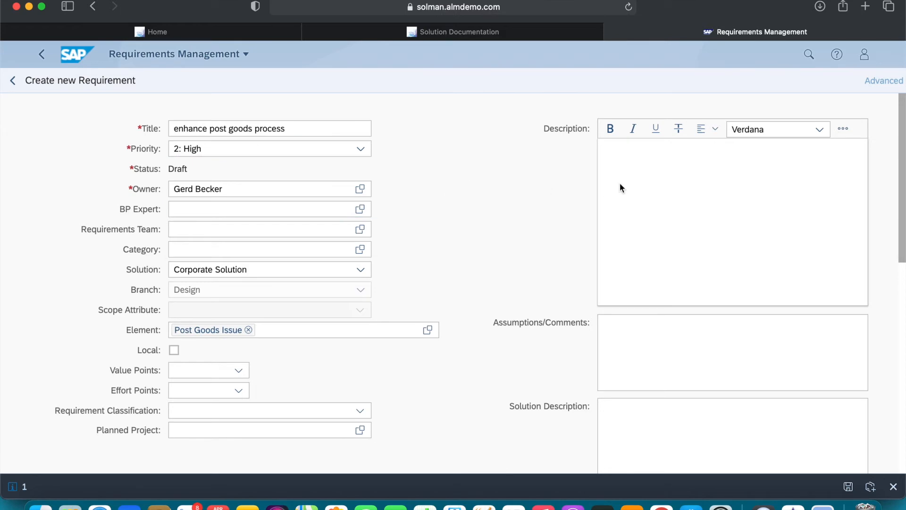
type("enhance post good process to fit organization needs.")
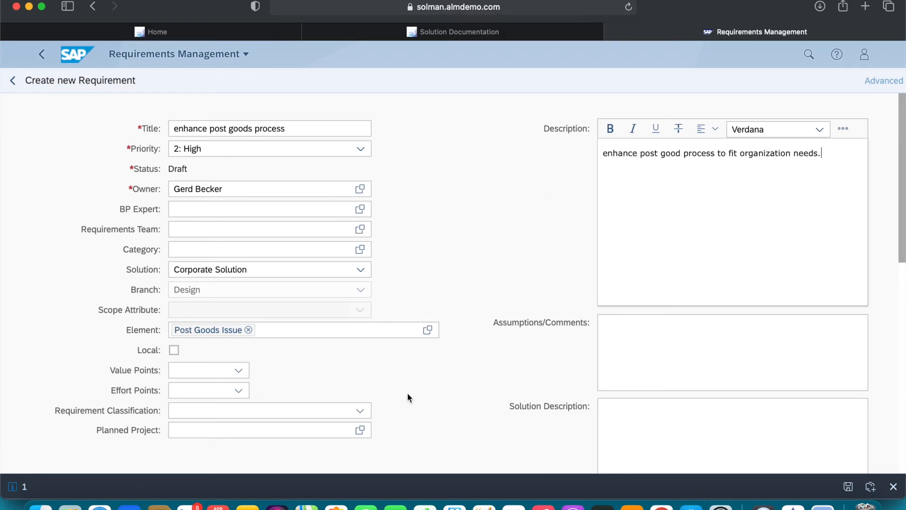
left_click(345, 424)
left_click(848, 491)
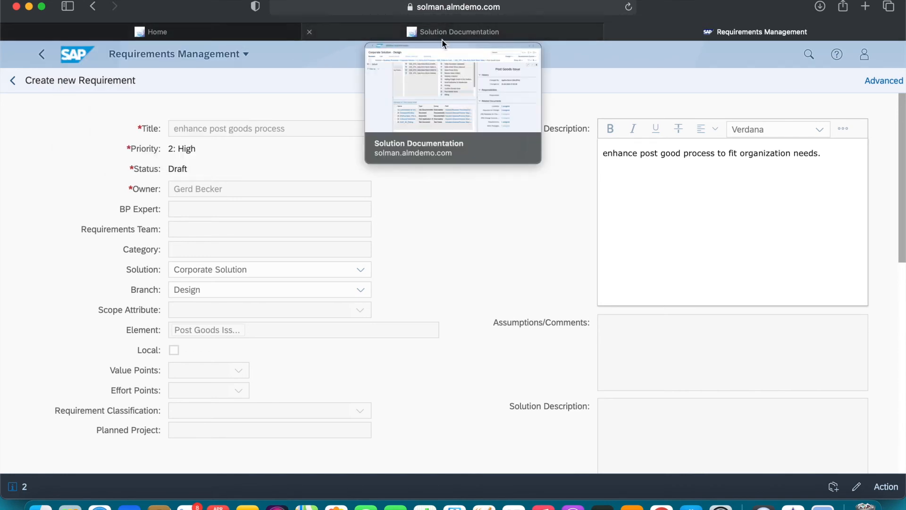
- Refresh Solution Documentation and check the related documents of the Billing and Post Goods Issue process steps for assigned requirements
left_click(443, 35)
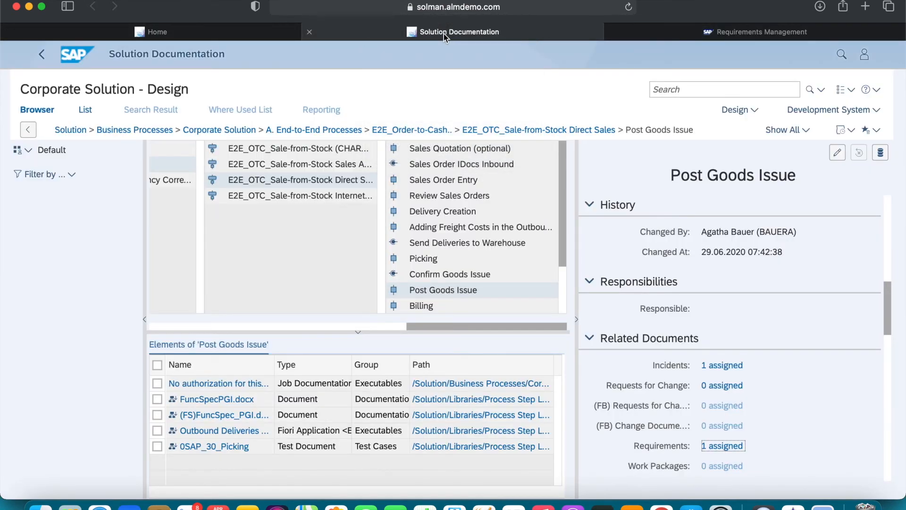
left_click(631, 9)
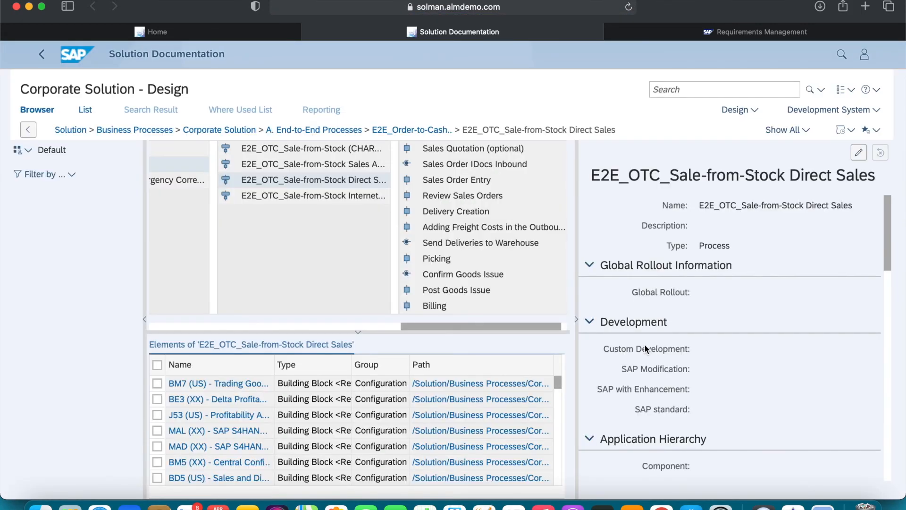
left_click(487, 303)
scroll(746, 335, "down", 10)
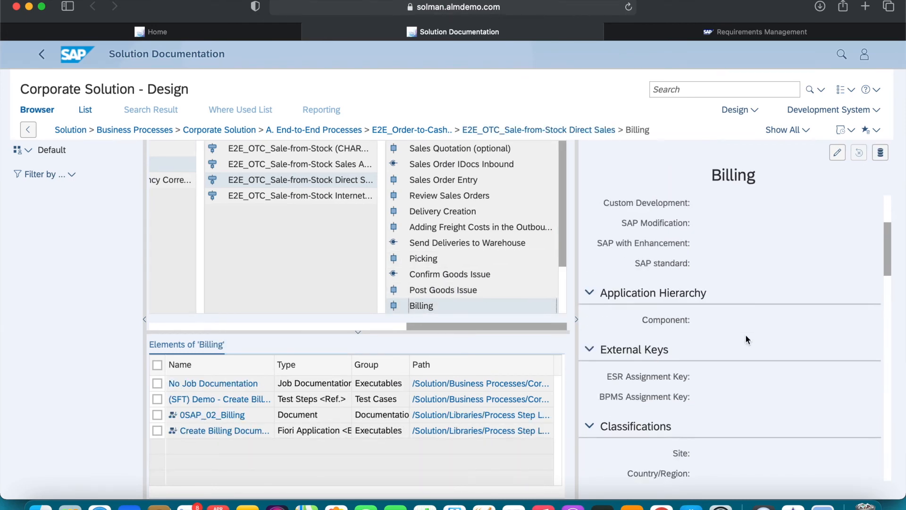
scroll(745, 334, "down", 3)
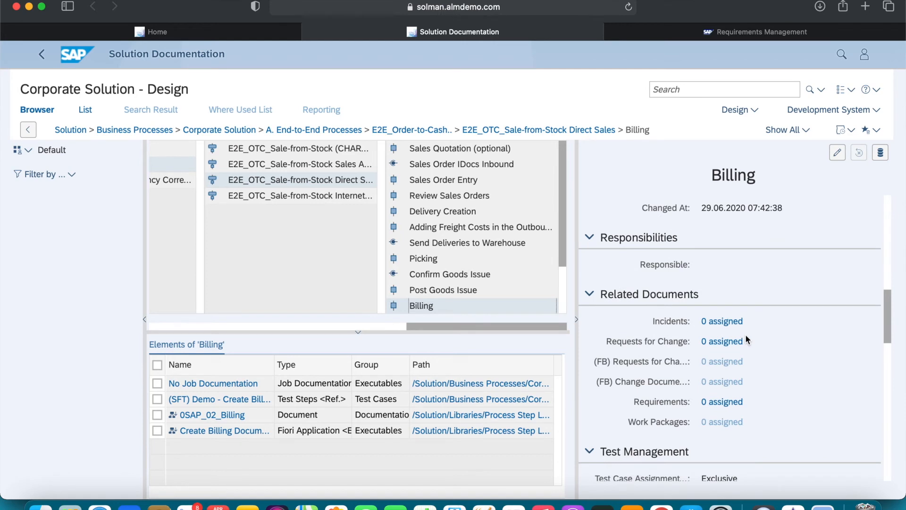
left_click(446, 290)
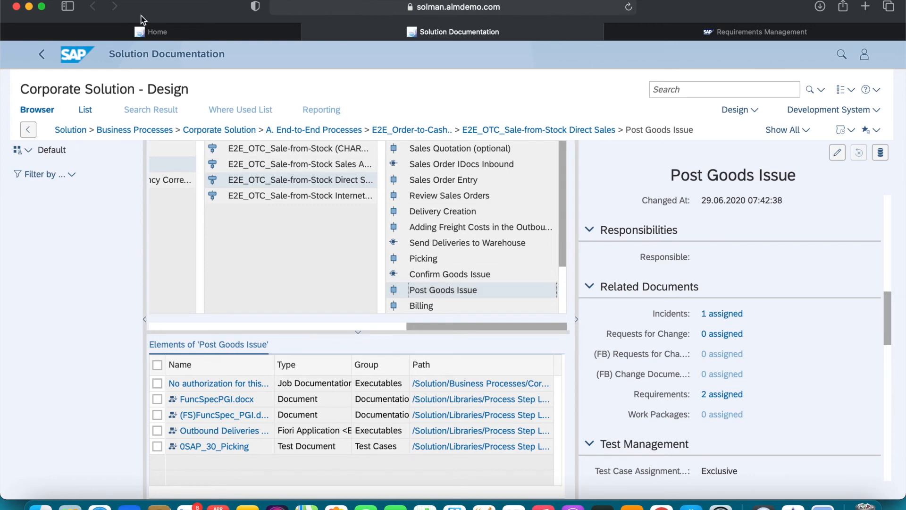
- Open Requirements Management from the home page and start a new requirement without a solution element
left_click(153, 32)
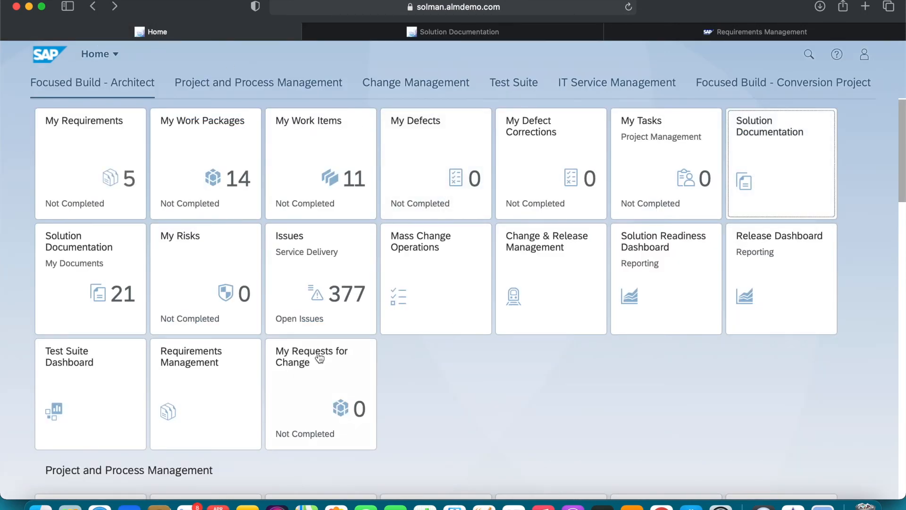
left_click(191, 363)
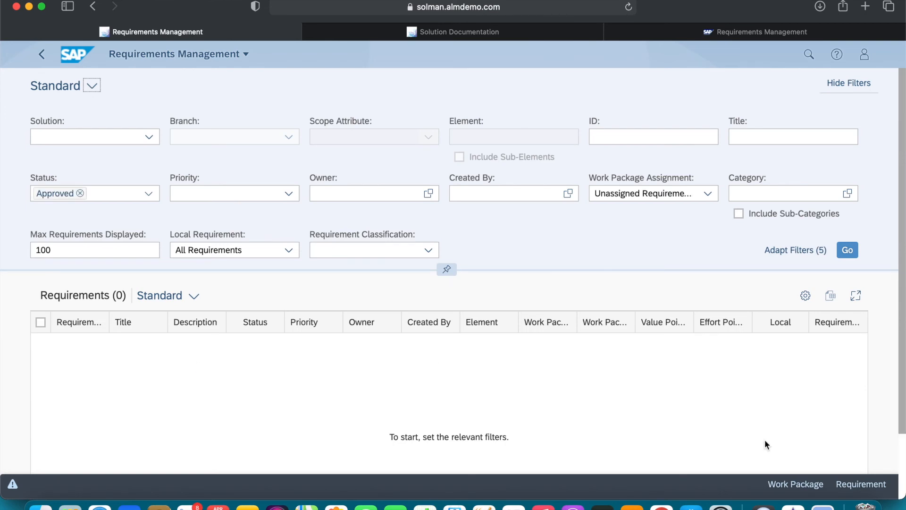
left_click(860, 484)
left_click(830, 441)
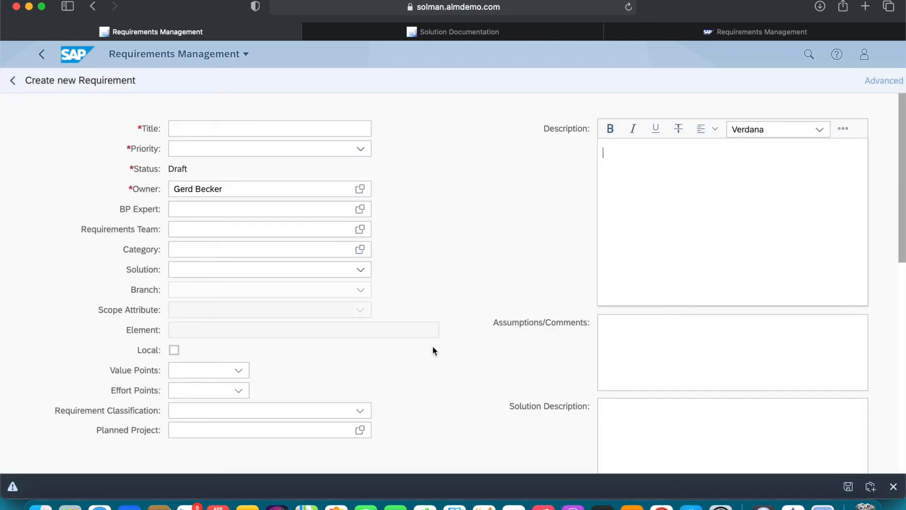
- Title the new requirement "demo requirement" and set its priority to 2: High
left_click(302, 131)
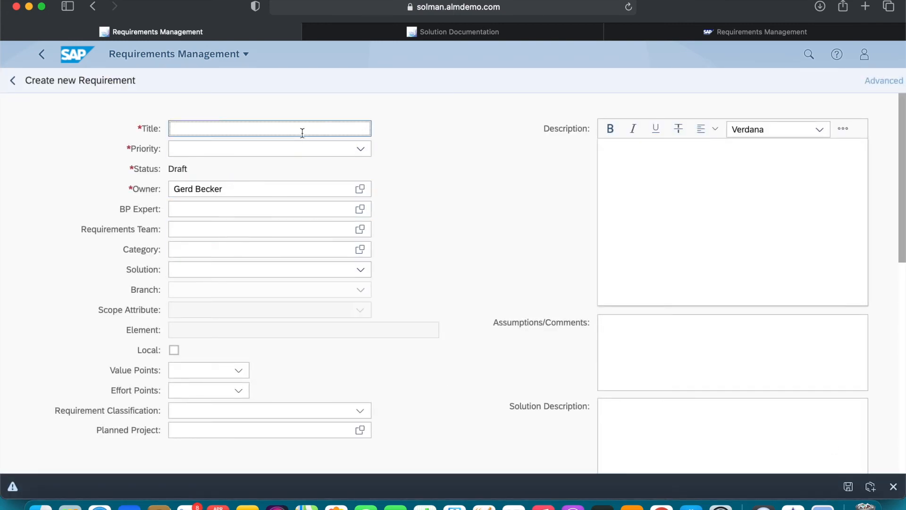
type("demo requirement")
left_click(297, 150)
left_click(278, 207)
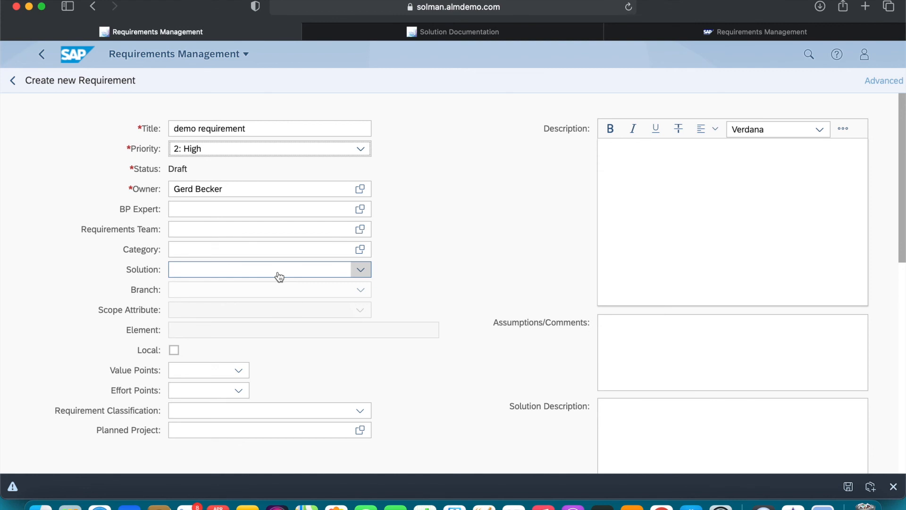
- Enter the description "demo requirement", save the requirement and leave its form
left_click(676, 197)
type("demo requirement")
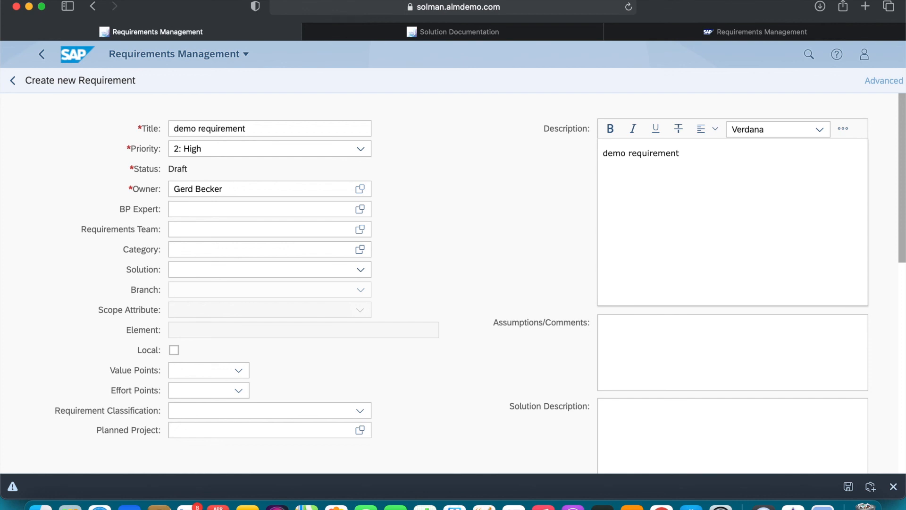
left_click(849, 487)
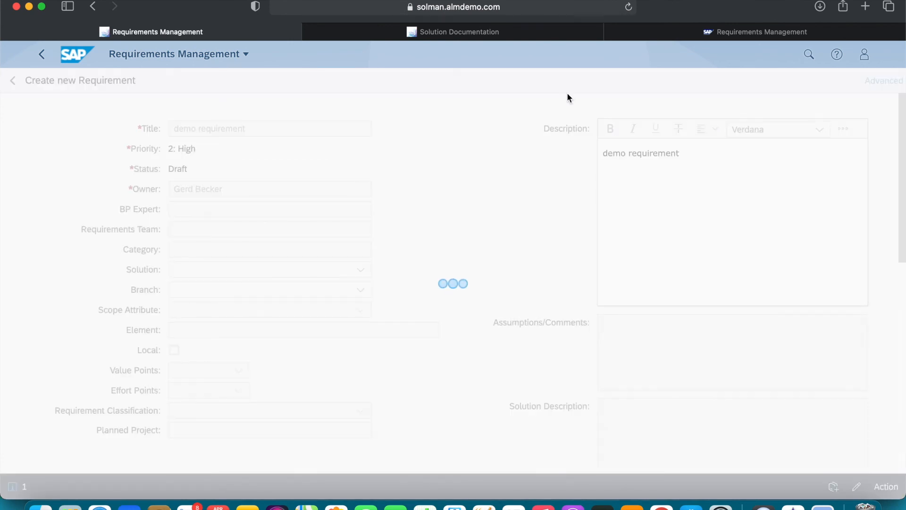
mouse_move(312, 29)
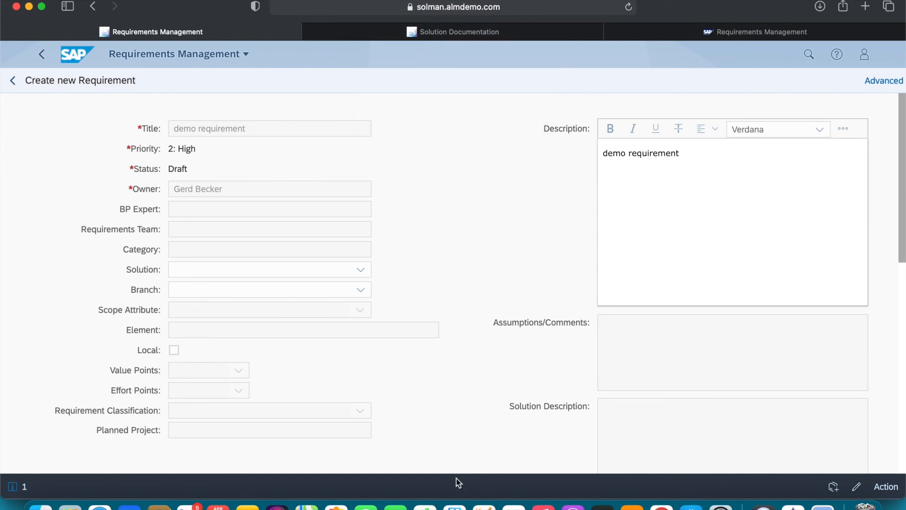
left_click(11, 82)
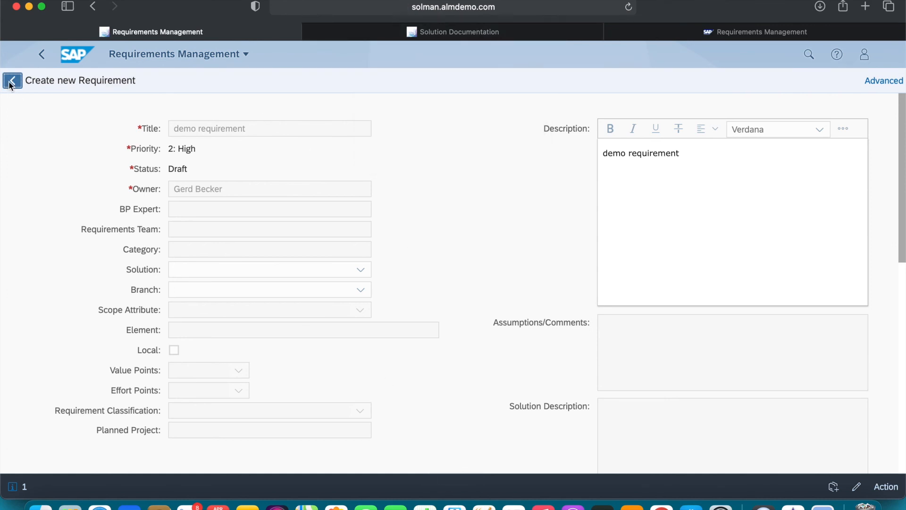
- Switch to the slide presentation and show the Contact slide
left_click(455, 504)
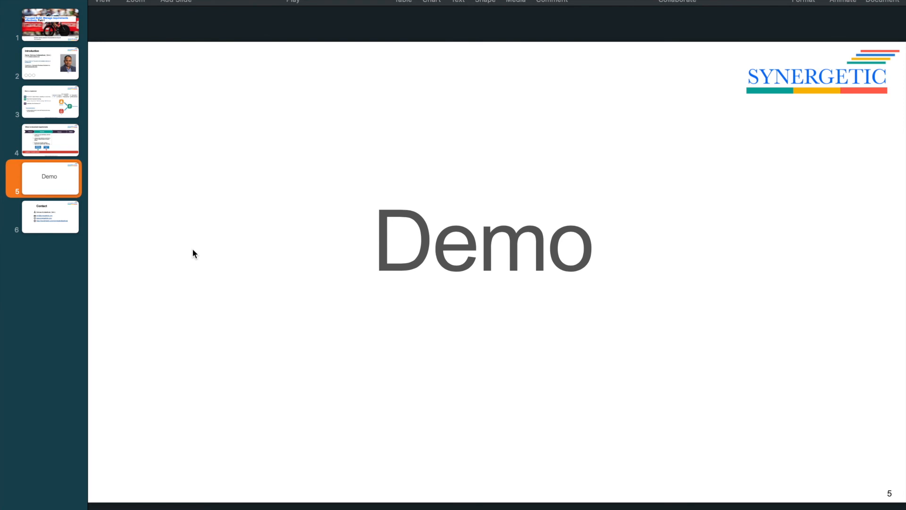
left_click(61, 226)
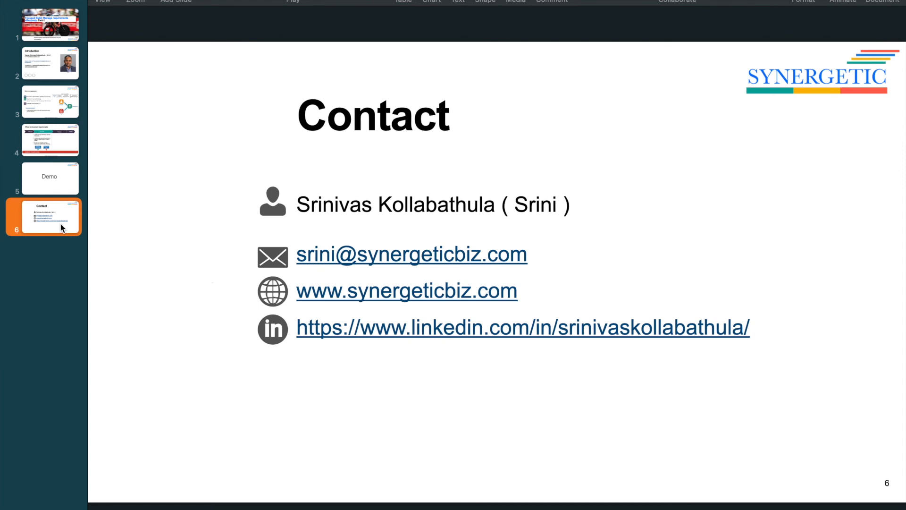